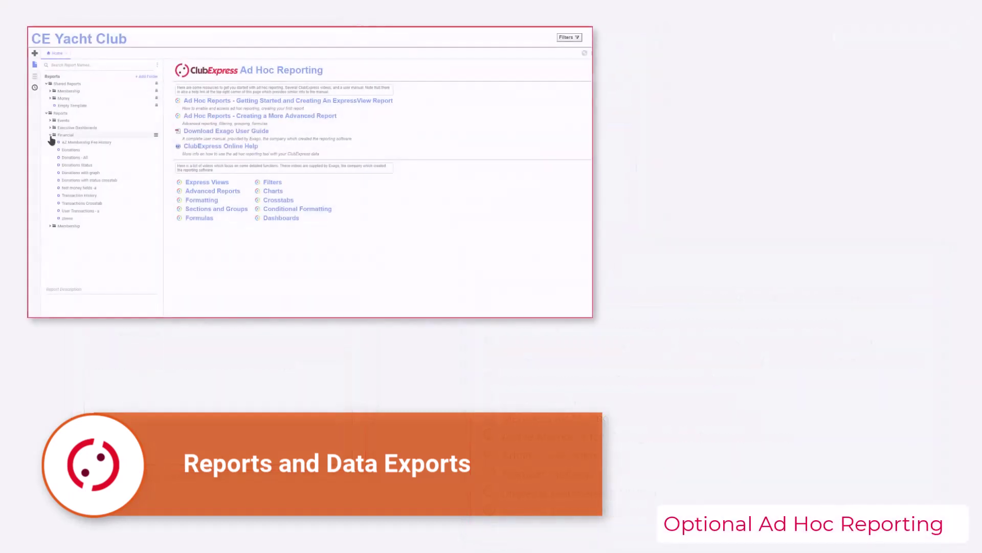
Browse the Financial and Membership report folders in the ad hoc report list.
click(50, 135)
click(50, 142)
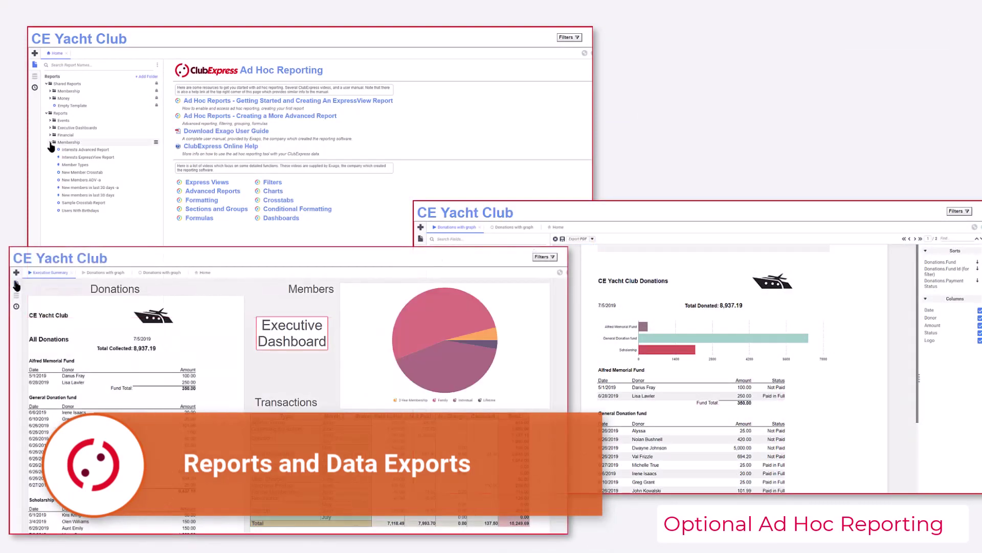
click(50, 142)
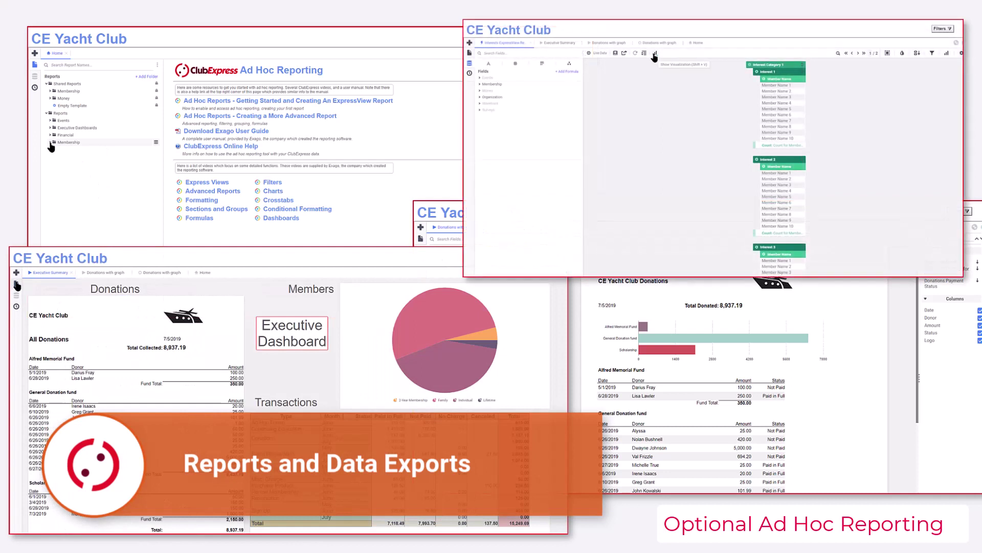
Chart the members in each interest with live data in the ExpressView, and drill into the dashboard's 2-Year Membership slice.
click(654, 54)
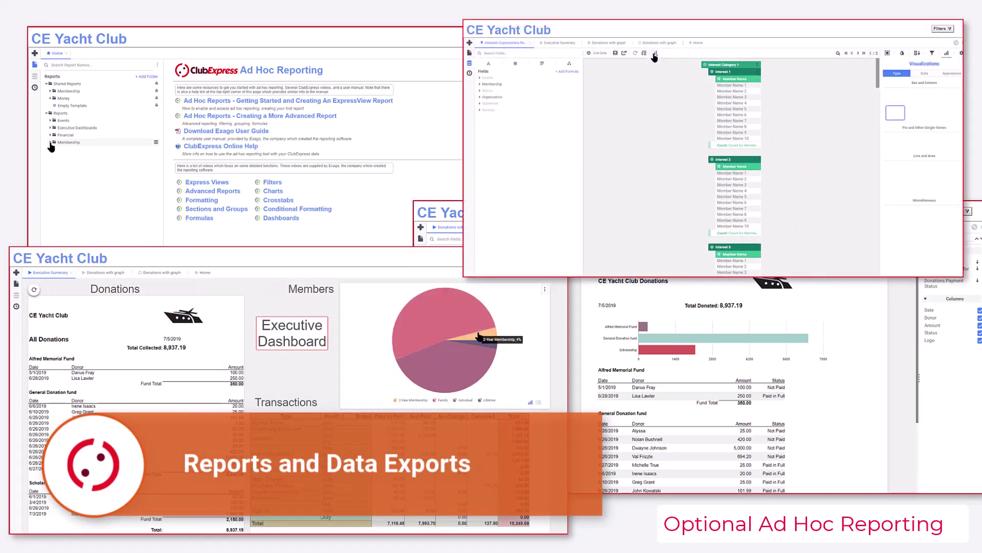
click(479, 338)
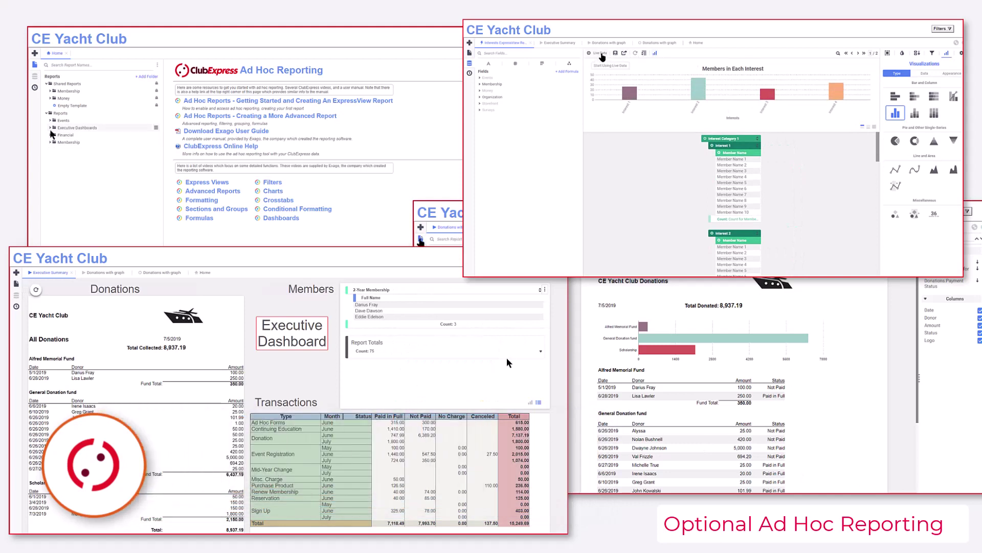
click(51, 136)
click(602, 54)
click(531, 407)
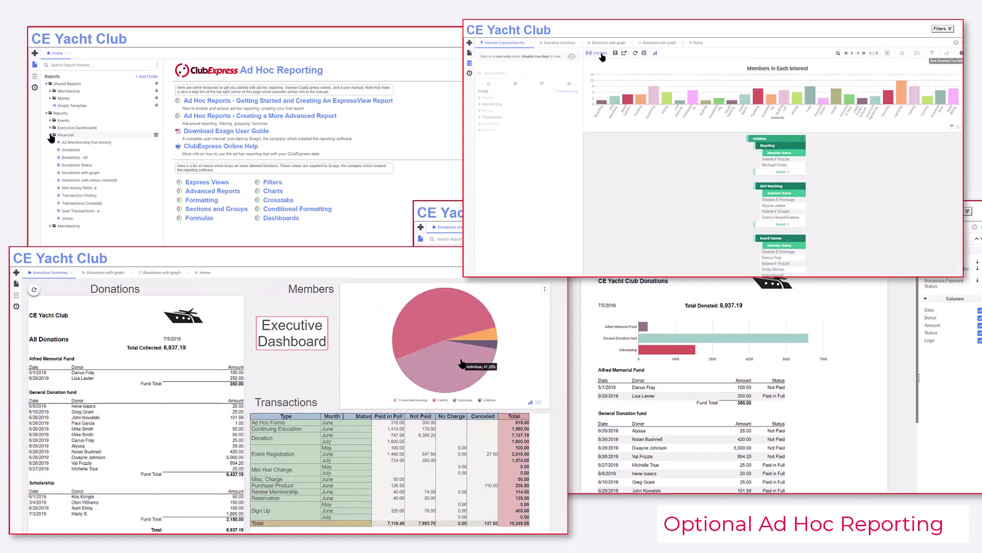
Drill into the dashboard's Individual membership slice and open the Donations with graph report.
click(462, 363)
click(80, 174)
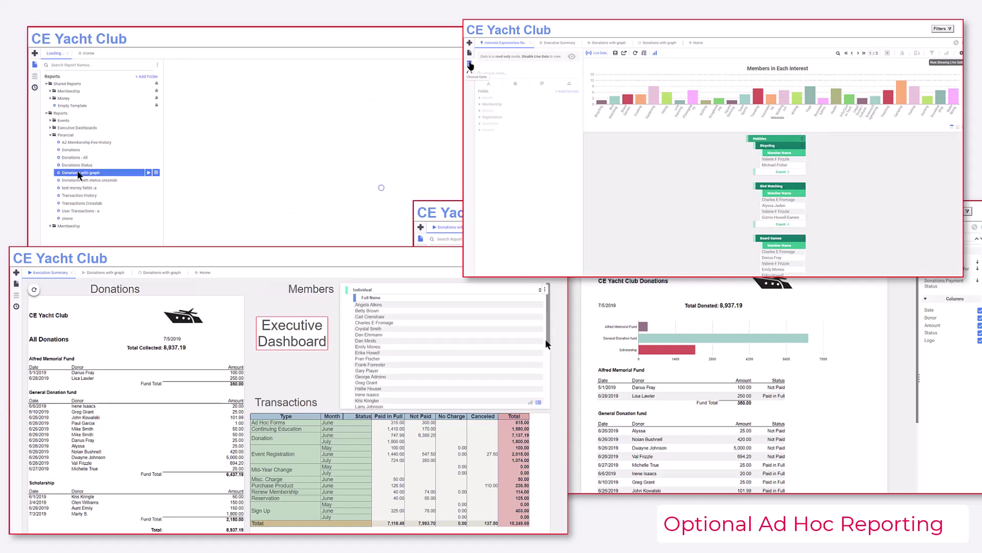
click(469, 63)
scroll(547, 352, down, 2)
scroll(547, 352, down, 5)
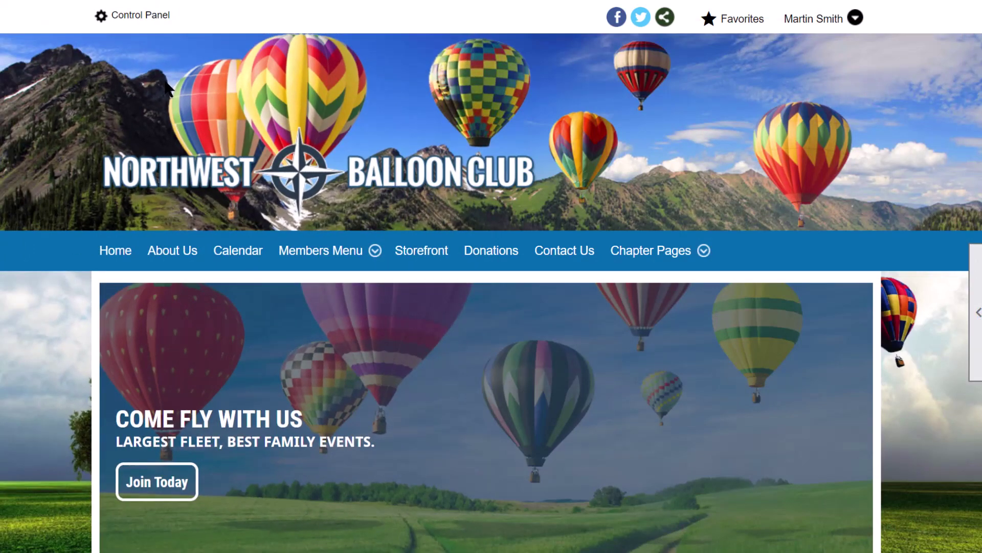
View the account menu of the Northwest Balloon Club site and open the Control Panel.
click(824, 25)
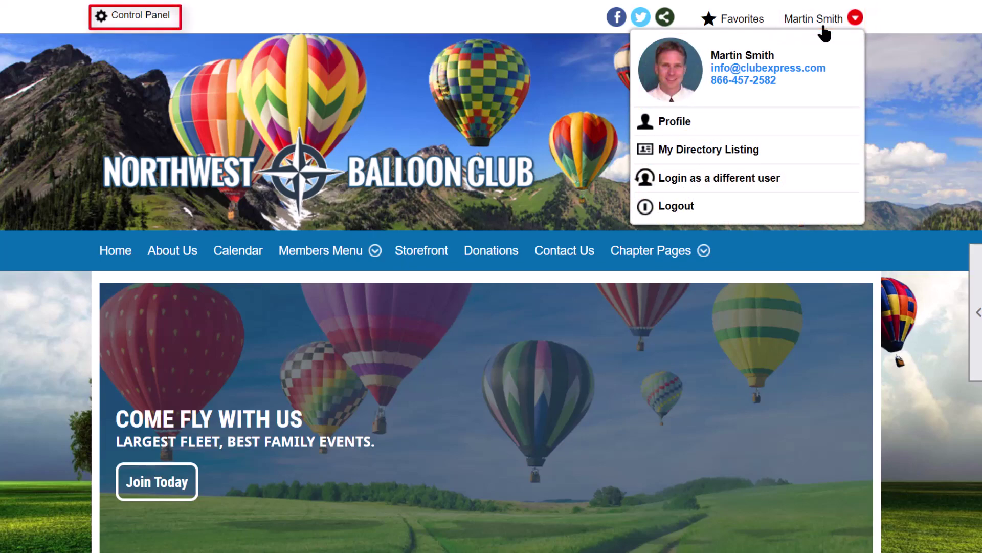
click(134, 16)
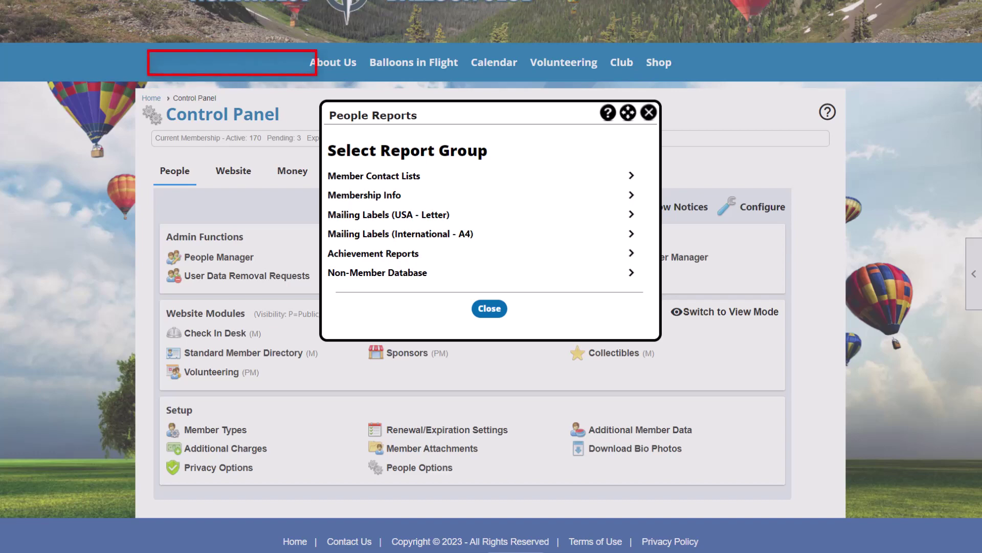
Run a Member Contact Lists report for active members, titled Member Contact Info, as a PDF on USA Letter paper.
click(633, 180)
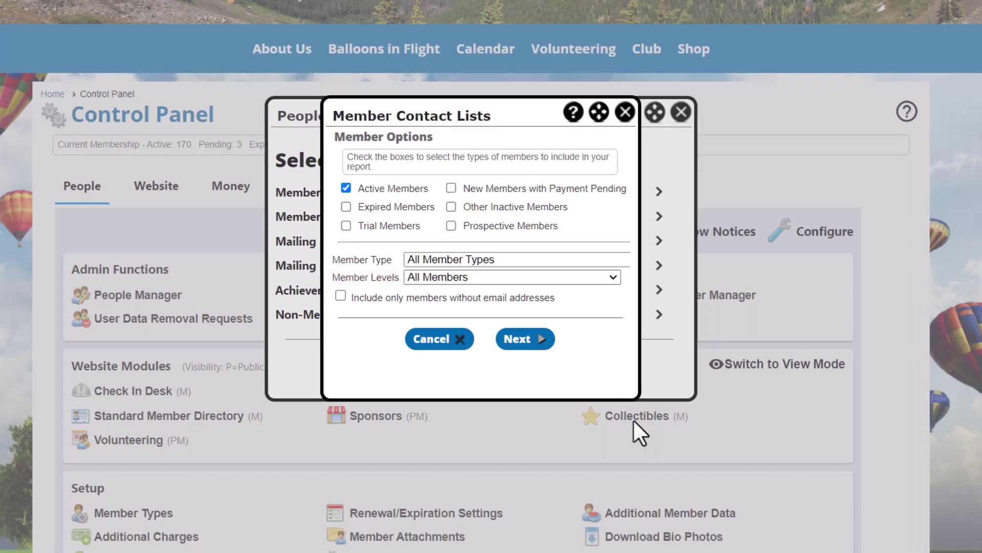
click(539, 357)
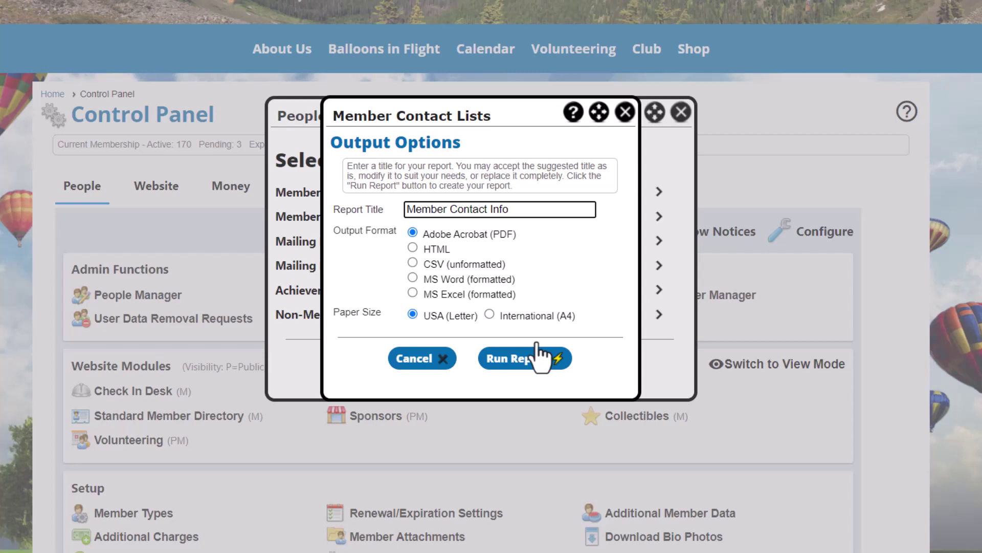
click(540, 356)
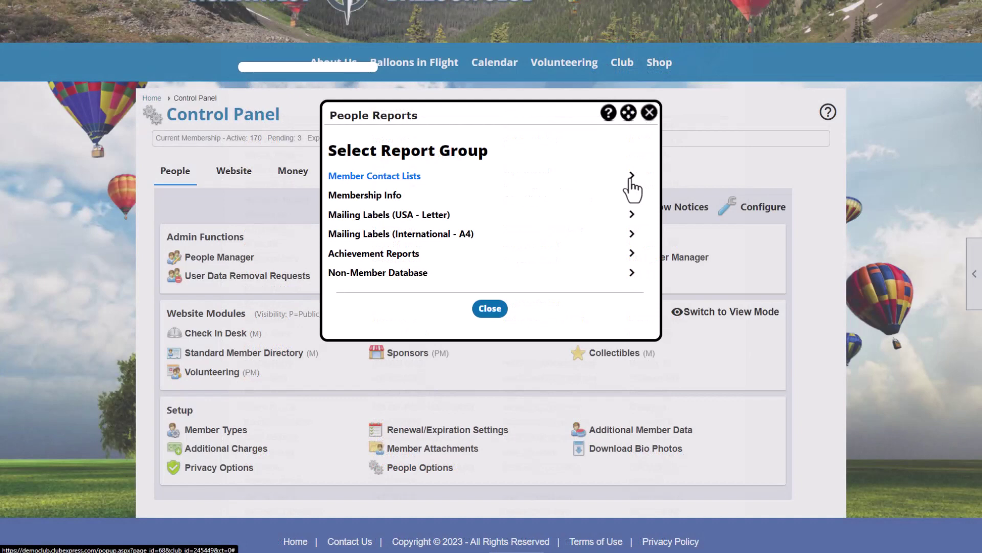
Set up the member contact report "Detailed contact info, sorted by member number" for active members with HTML output.
click(623, 179)
drag(601, 192, 597, 207)
click(574, 218)
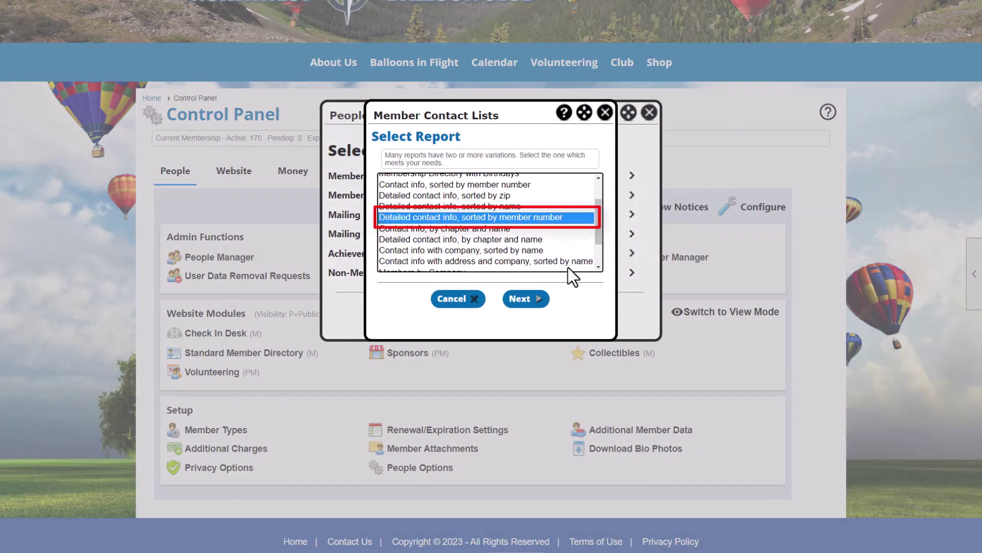
click(544, 301)
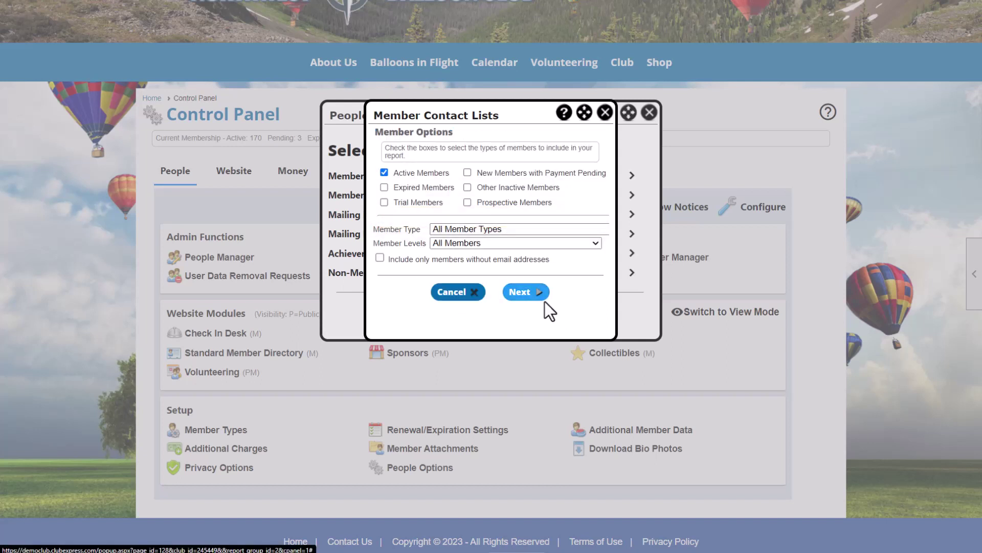
click(544, 302)
click(436, 220)
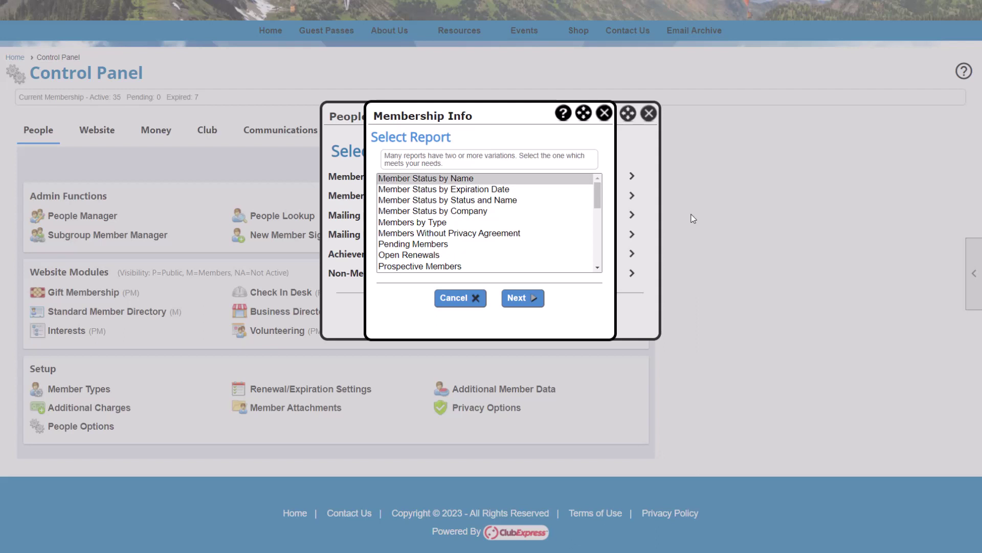
Run the Membership Matrix report from Membership Info as a PDF on USA Letter paper.
drag(597, 189, 603, 248)
click(573, 236)
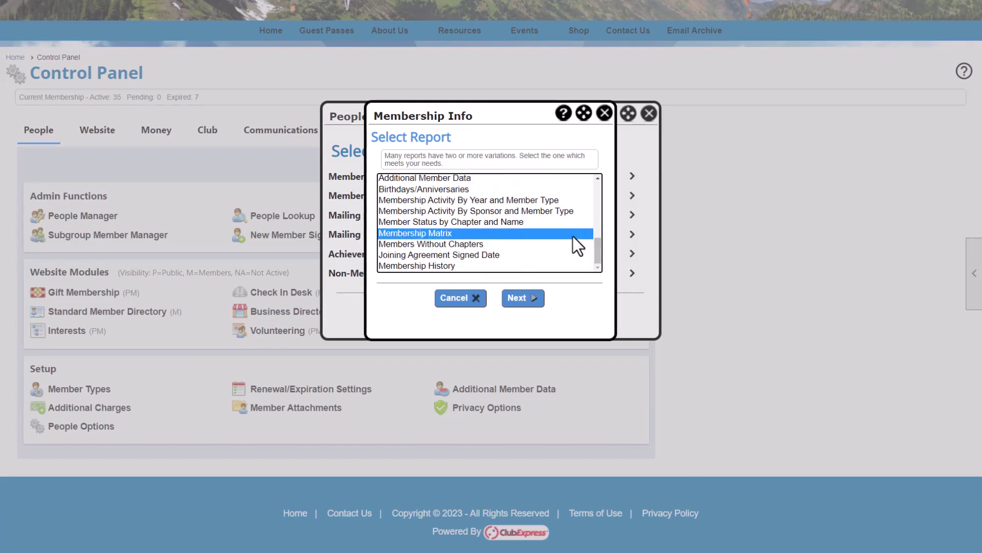
click(533, 302)
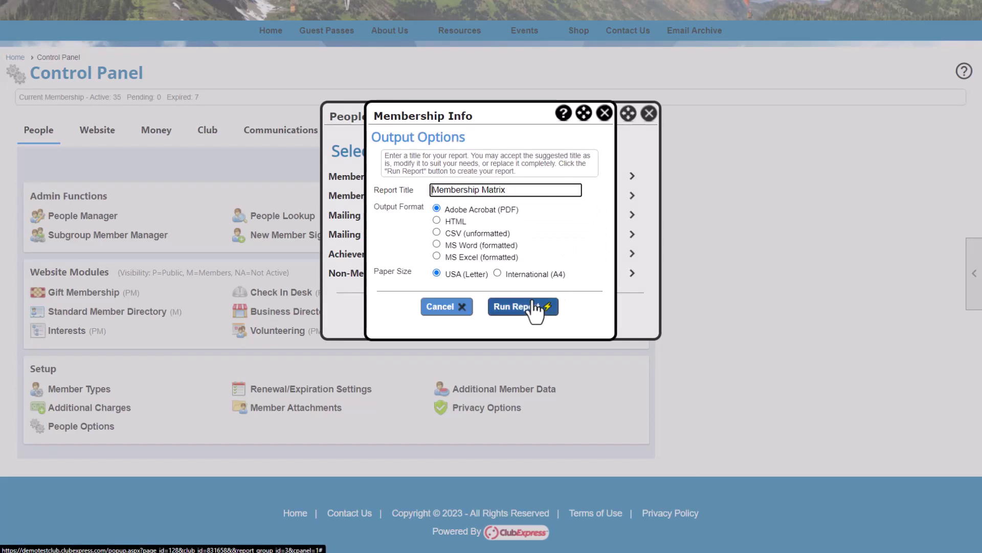
click(533, 303)
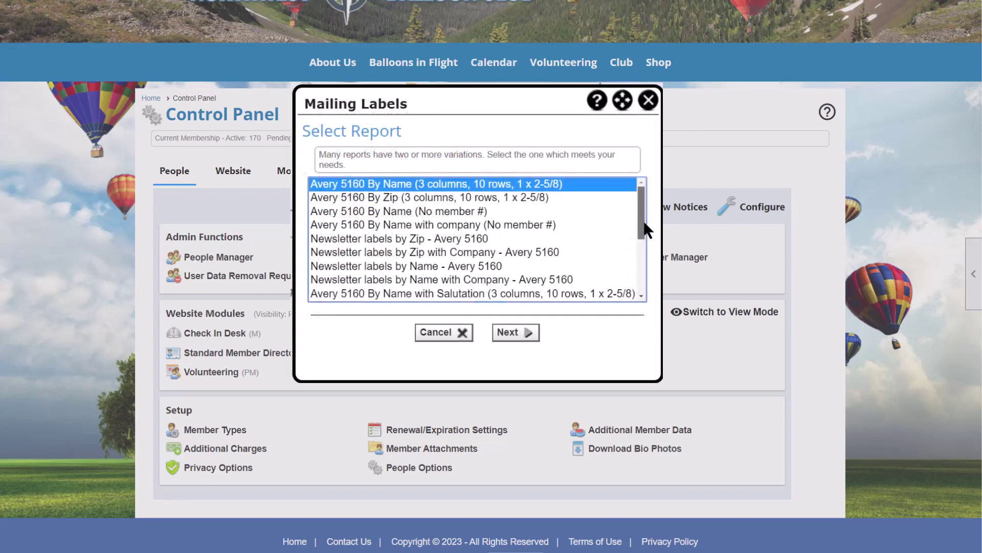
Look through the Mailing Labels report variations and open the Non-Member Database report group.
drag(644, 224, 645, 250)
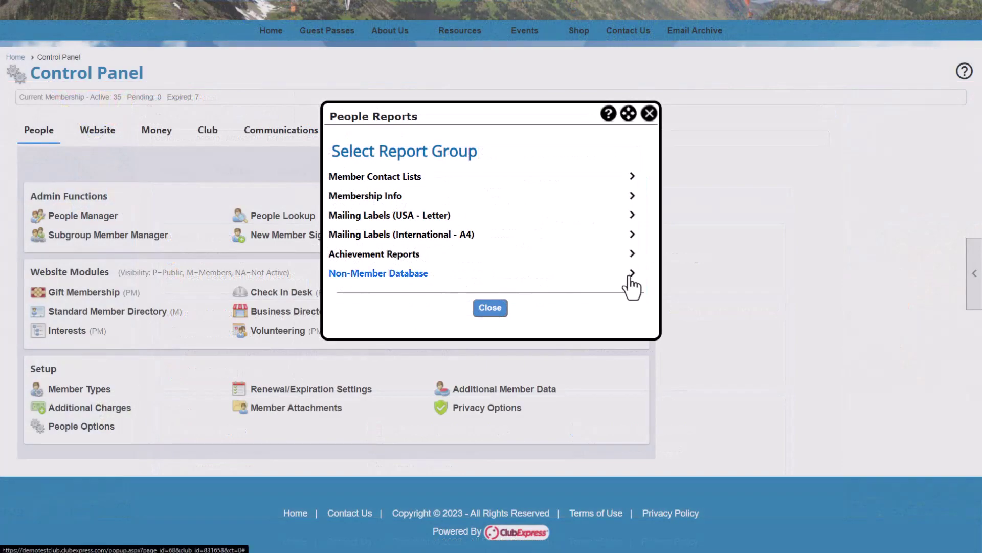
click(630, 276)
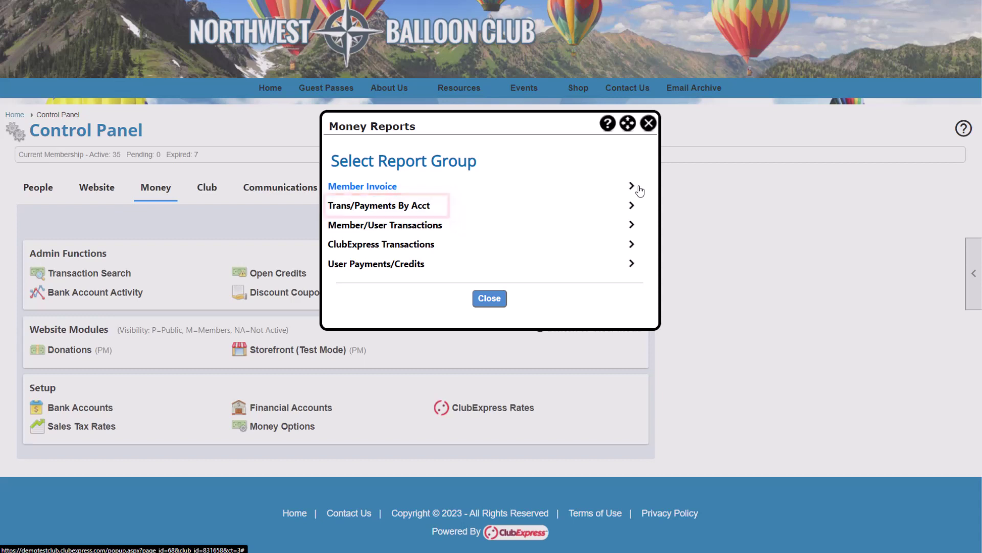
Choose the Member/User Transactions by Type report from the Member/User Transactions group.
click(631, 225)
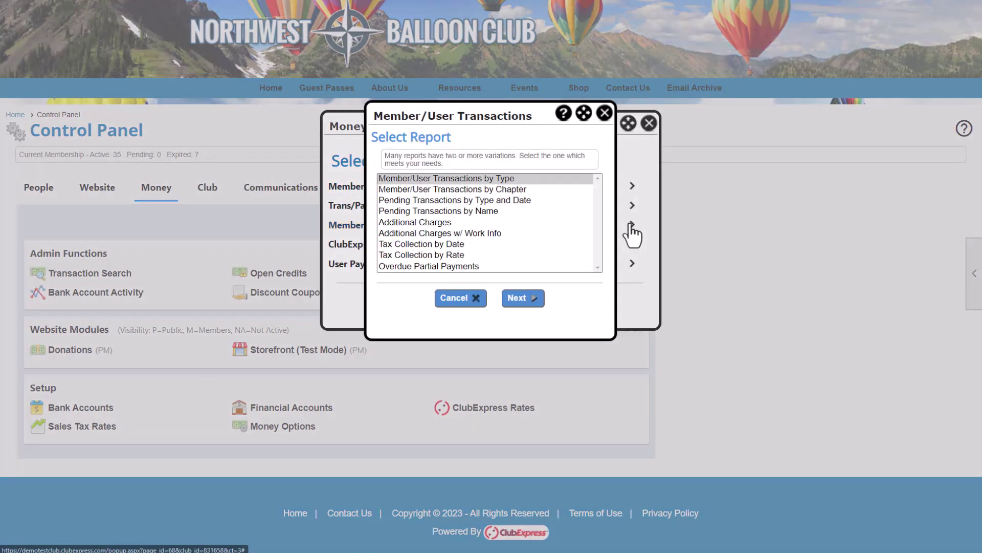
click(579, 178)
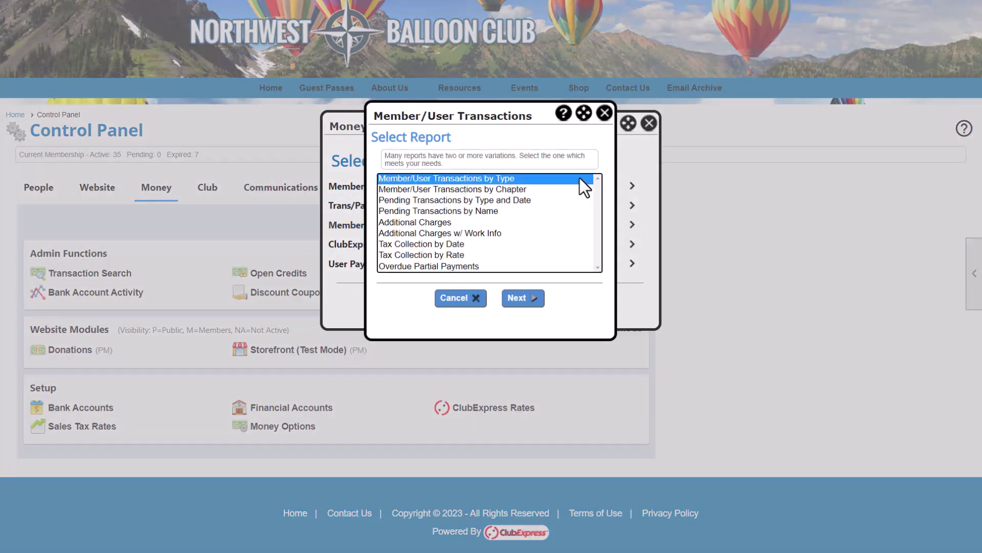
click(541, 303)
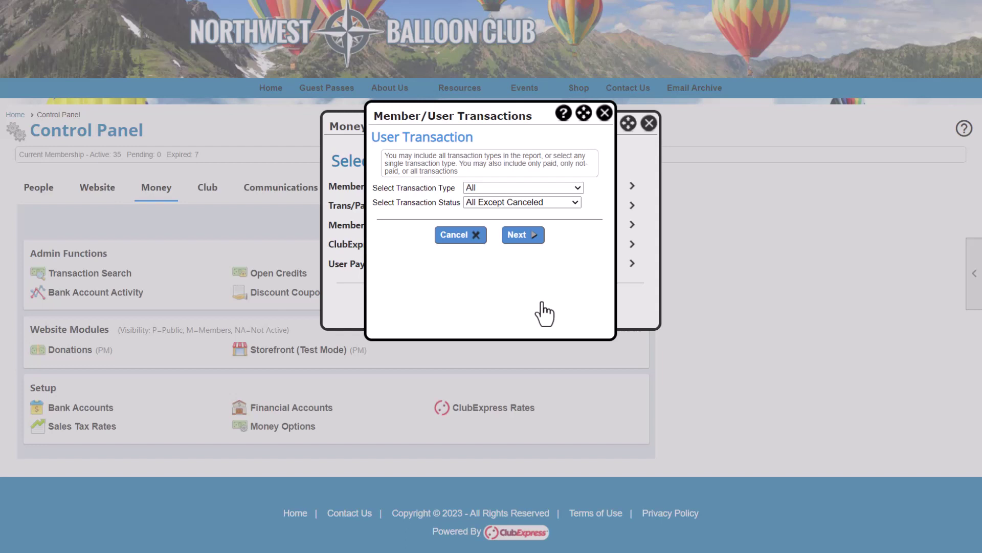
Limit the transactions report to the Member Renewal type with the status Paid Only.
click(578, 188)
click(572, 220)
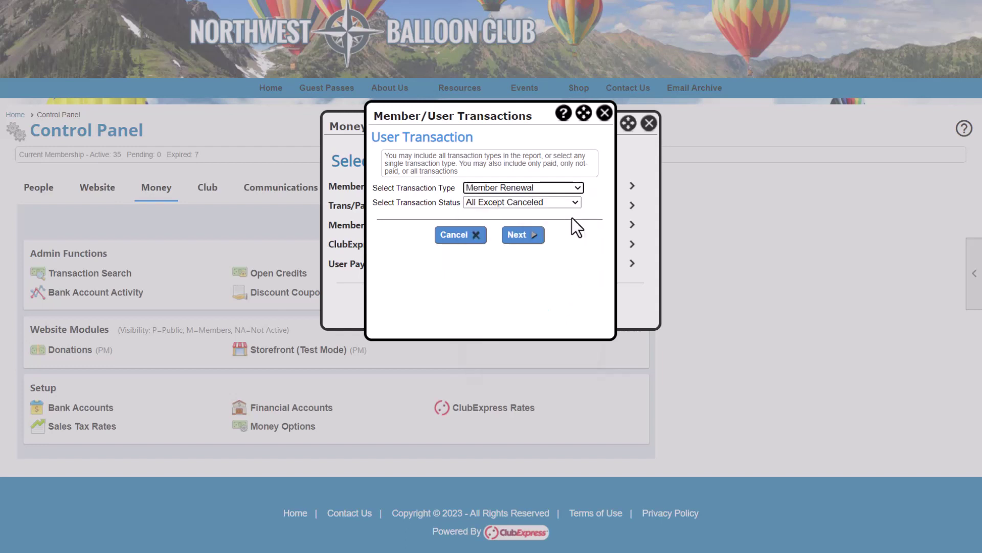
click(575, 203)
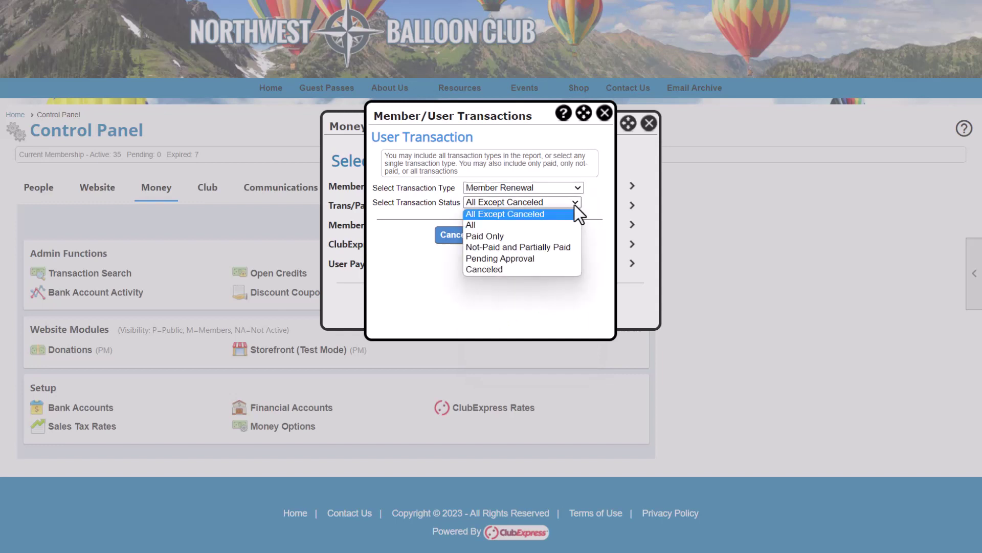
click(574, 237)
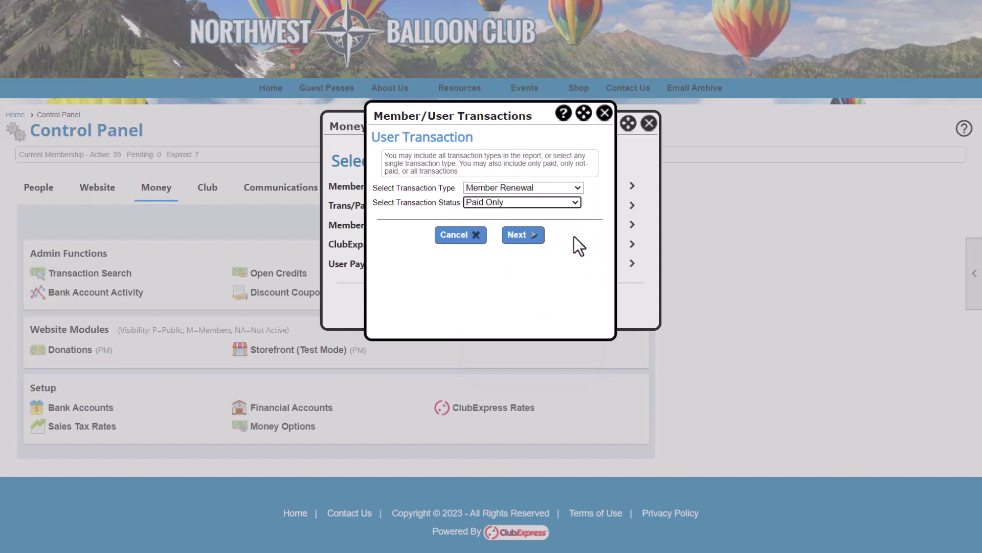
click(536, 239)
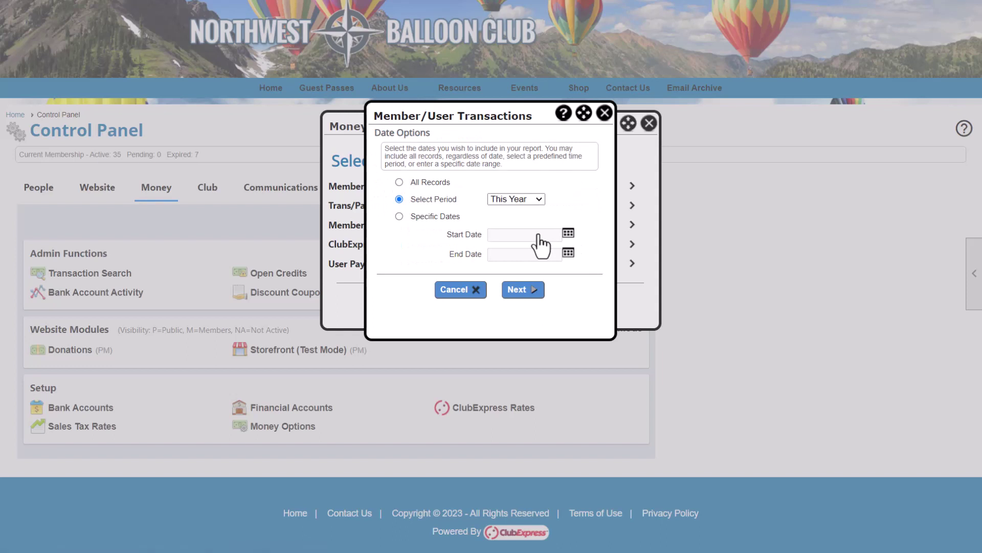
Keep This Year as the report period and run the transactions report.
click(542, 202)
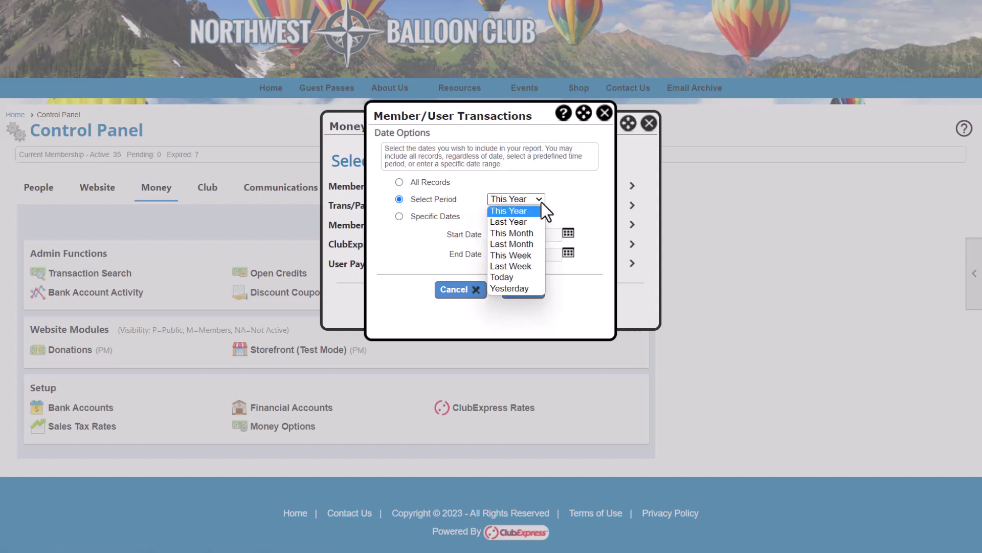
click(542, 202)
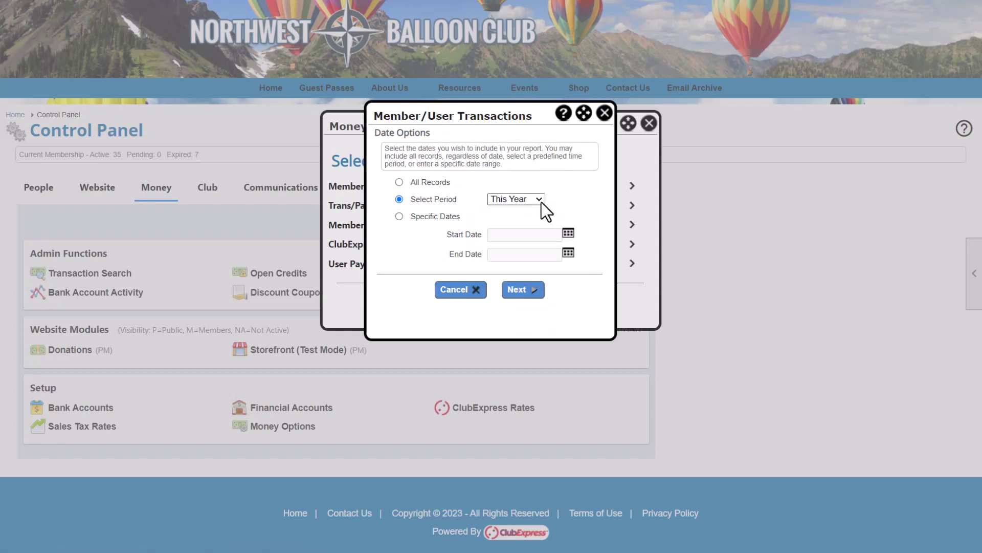
click(539, 302)
click(532, 306)
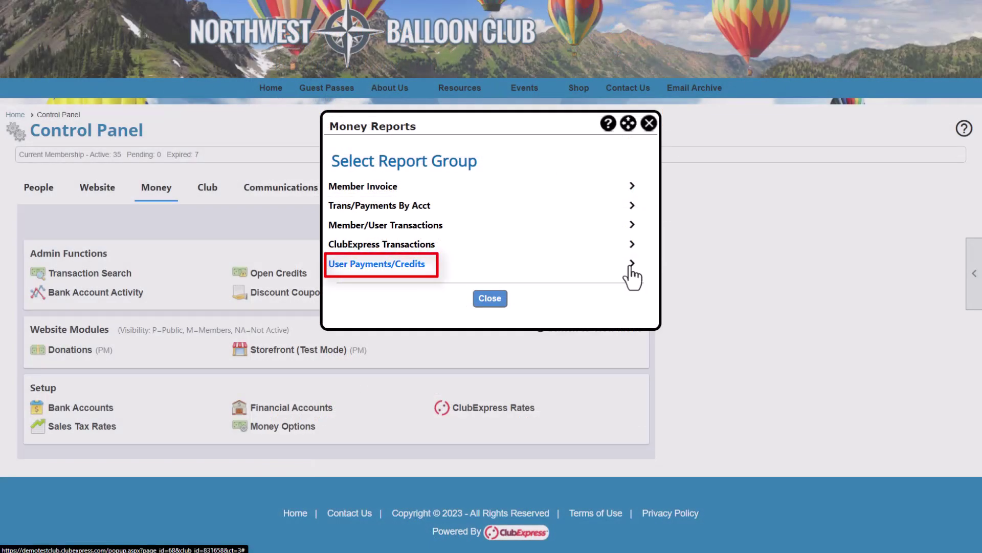
Set up the User Payments report from User Payments/Credits with the payment type Received Cash.
click(631, 266)
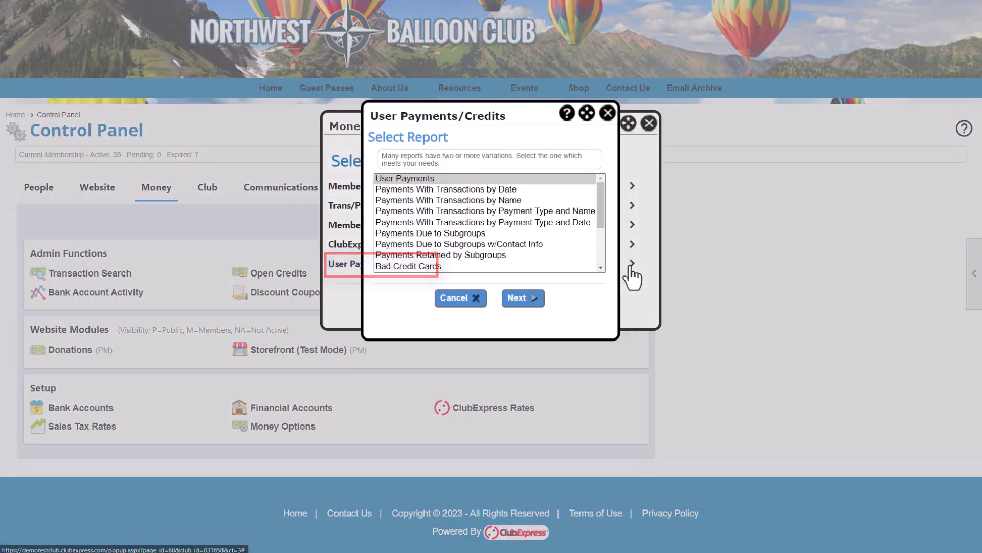
click(570, 180)
click(525, 299)
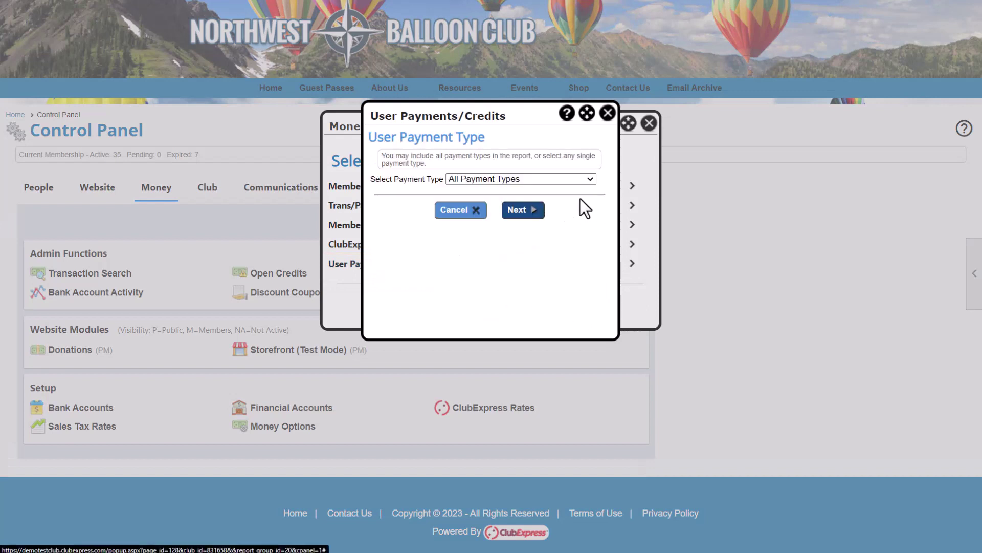
click(592, 182)
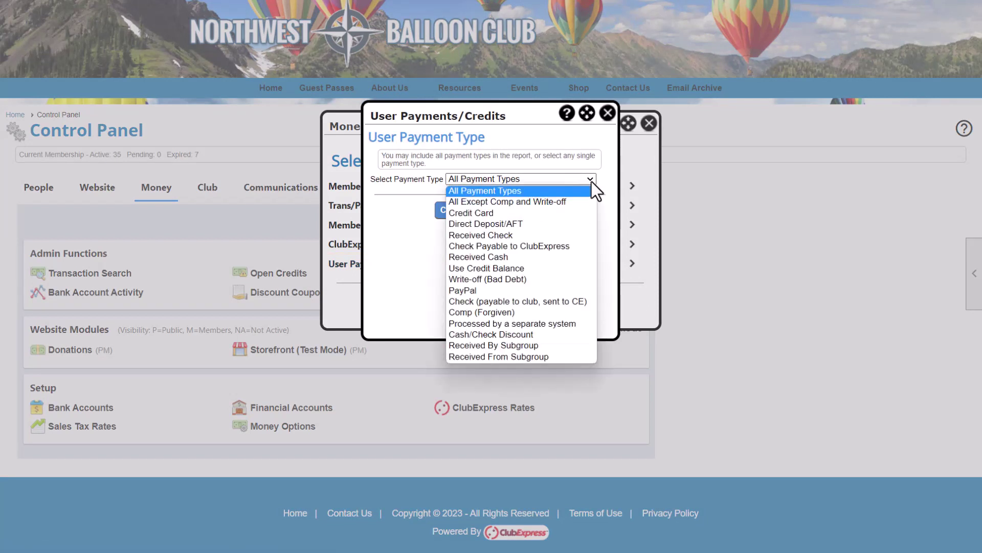
click(563, 257)
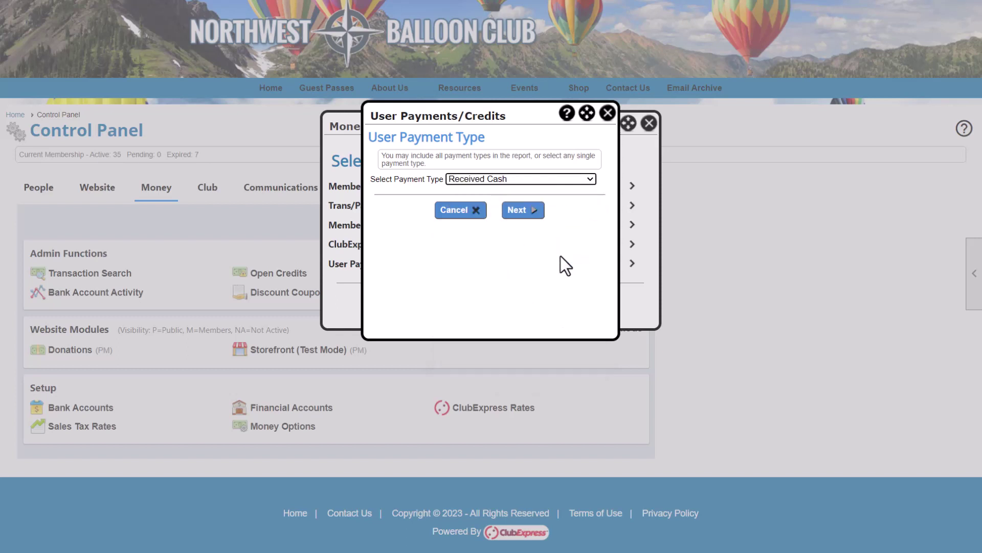
click(531, 216)
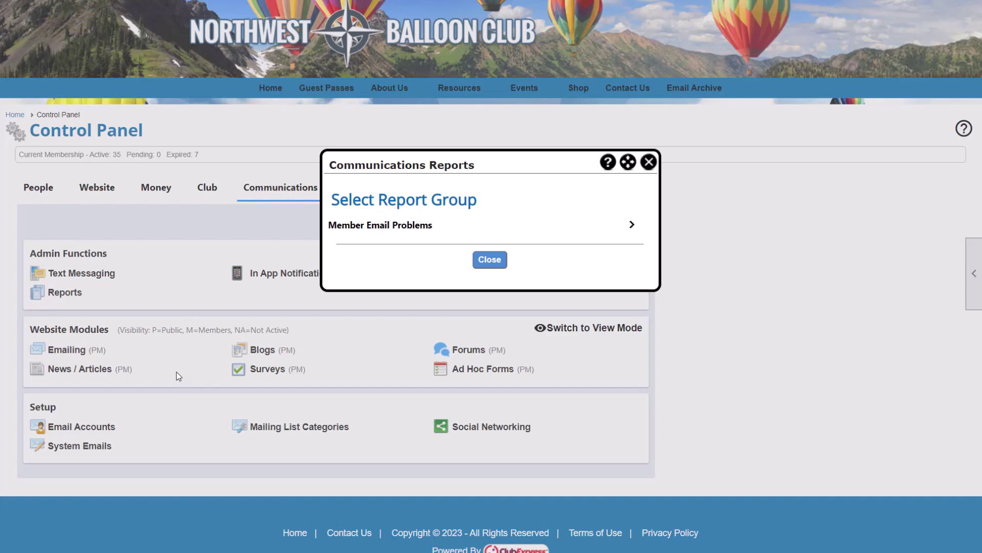
Open the Member Email Problems report group from the Communications Reports.
click(632, 224)
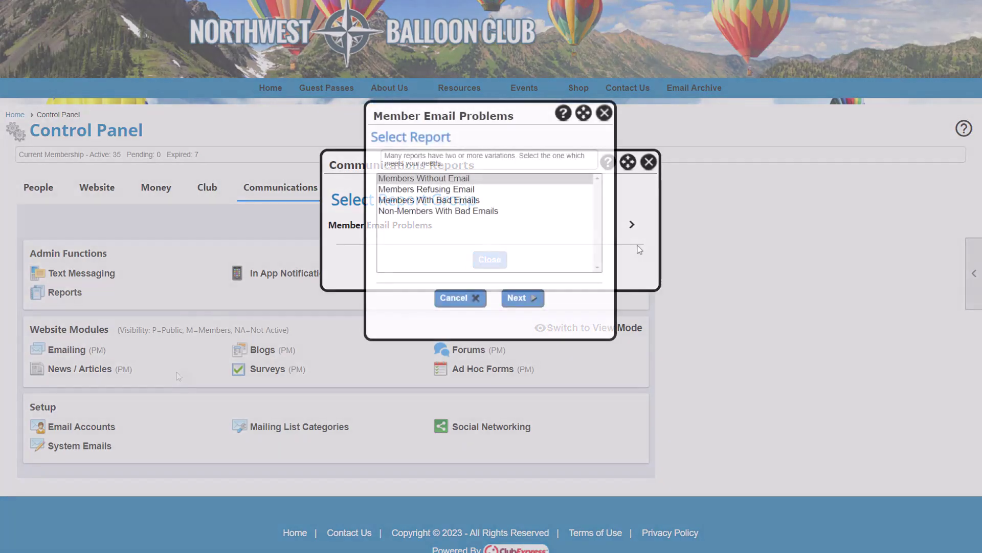
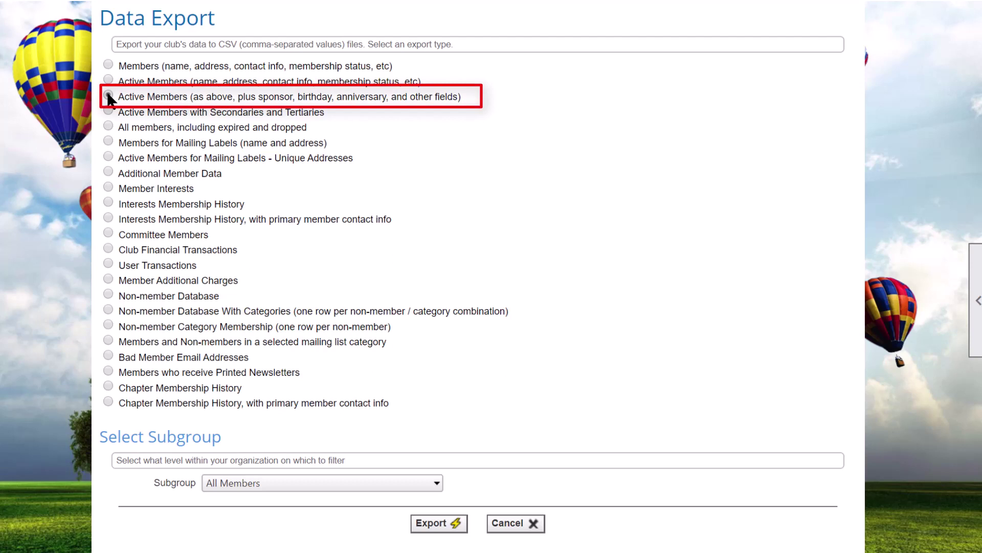
Export Active Members with sponsor, birthday, anniversary and other fields for the All Members subgroup, and open the downloaded CSV file.
click(109, 97)
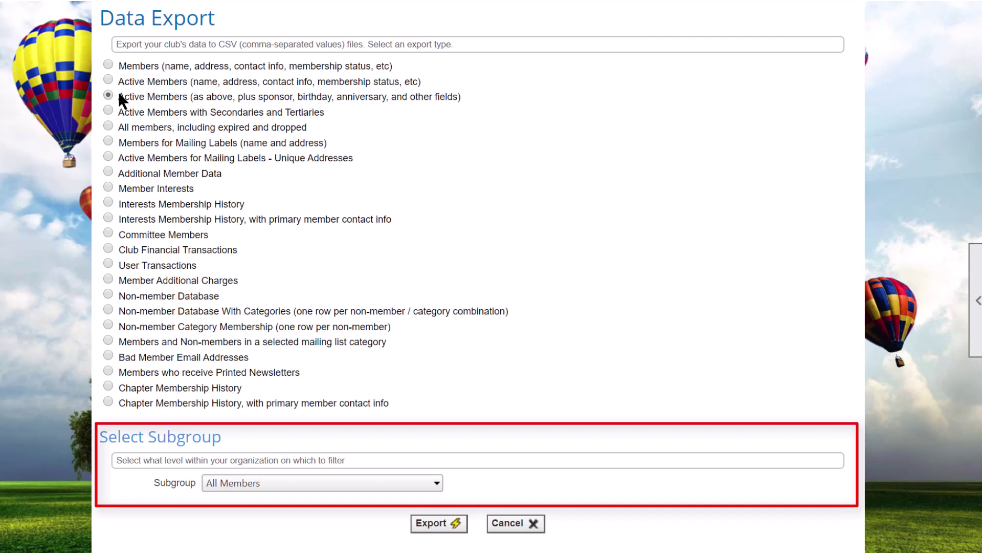
click(454, 524)
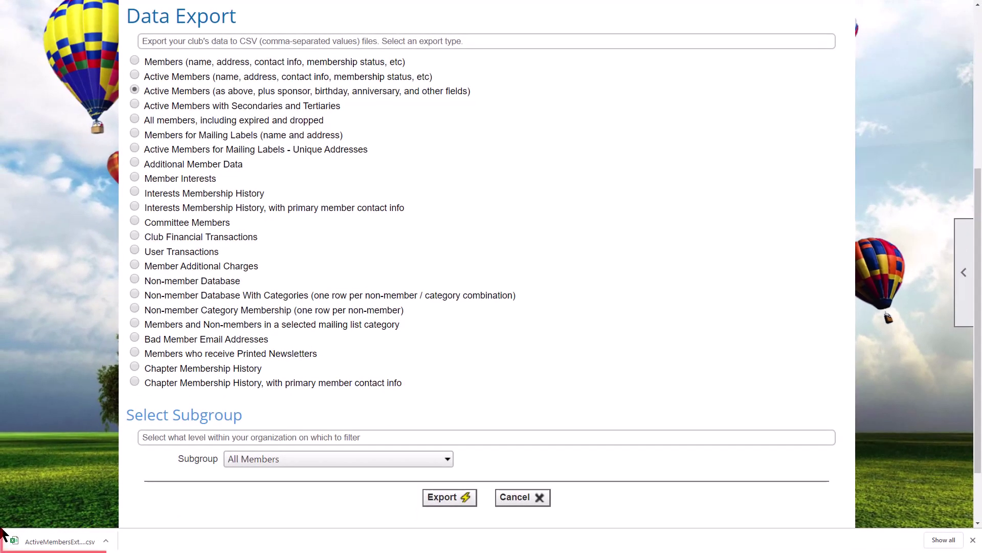
click(6, 537)
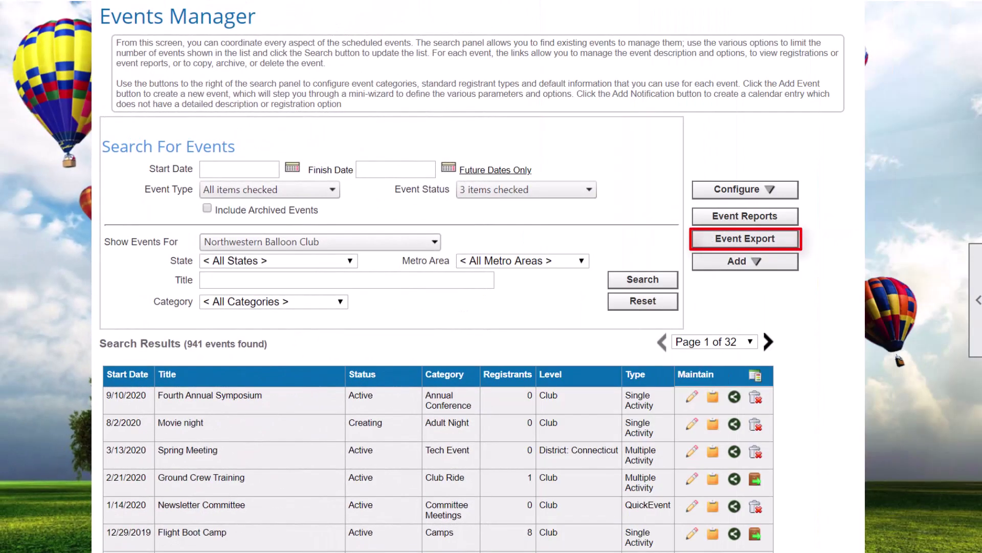
Start an event export from the Events Manager.
click(789, 243)
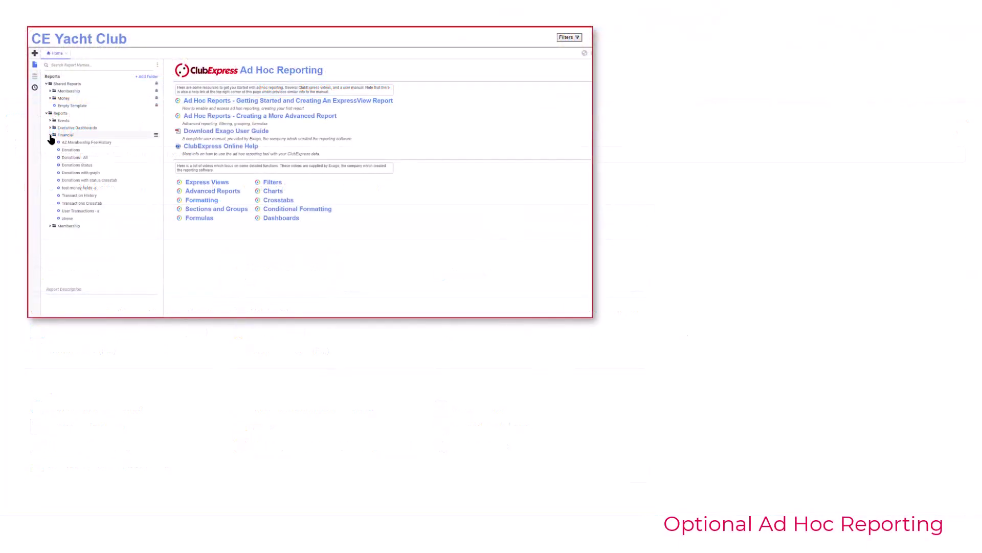
Expand the Membership folder in the ad hoc reports list to view its reports.
click(51, 143)
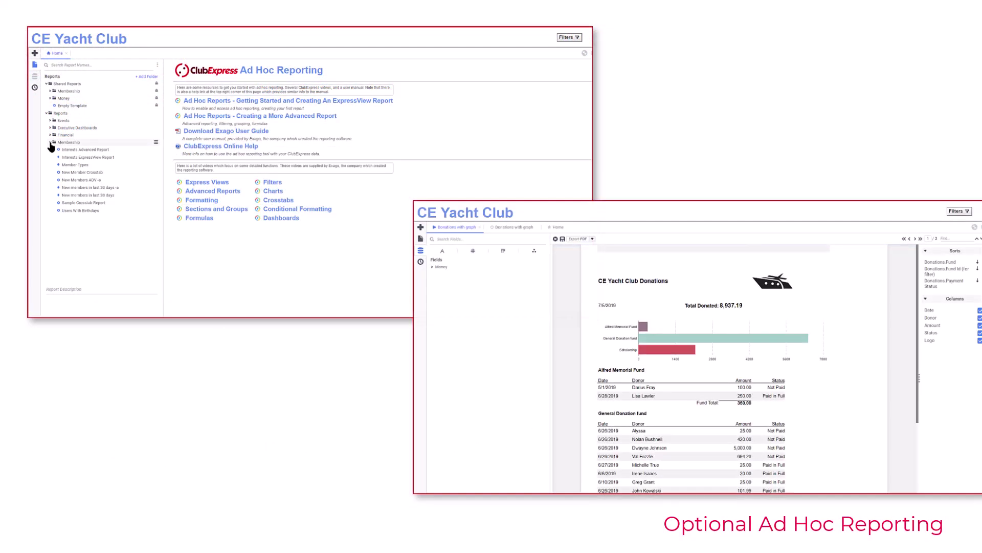